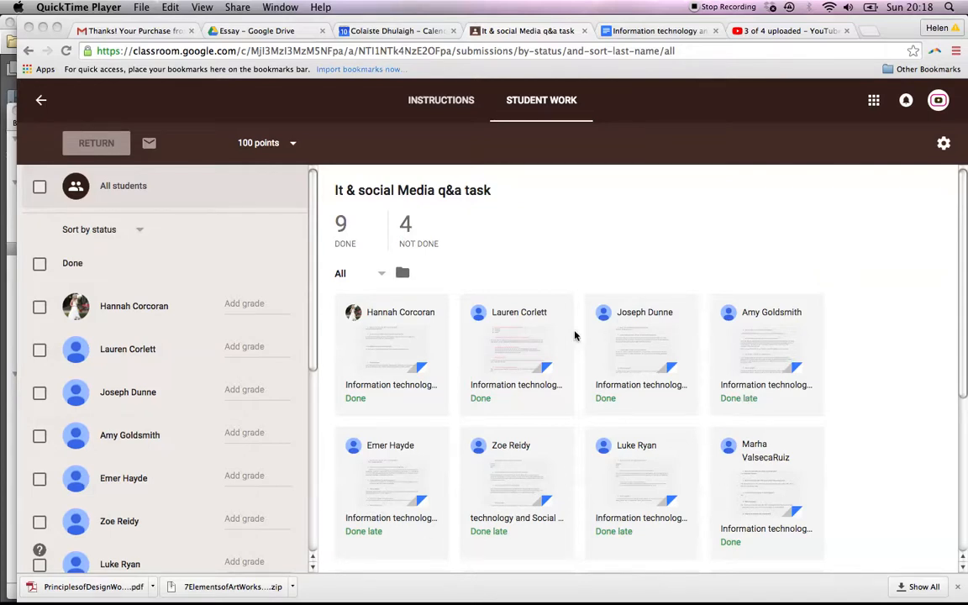
- Open the second student's submission for the It & social Media q&a task and switch the document to Suggesting mode
click(522, 340)
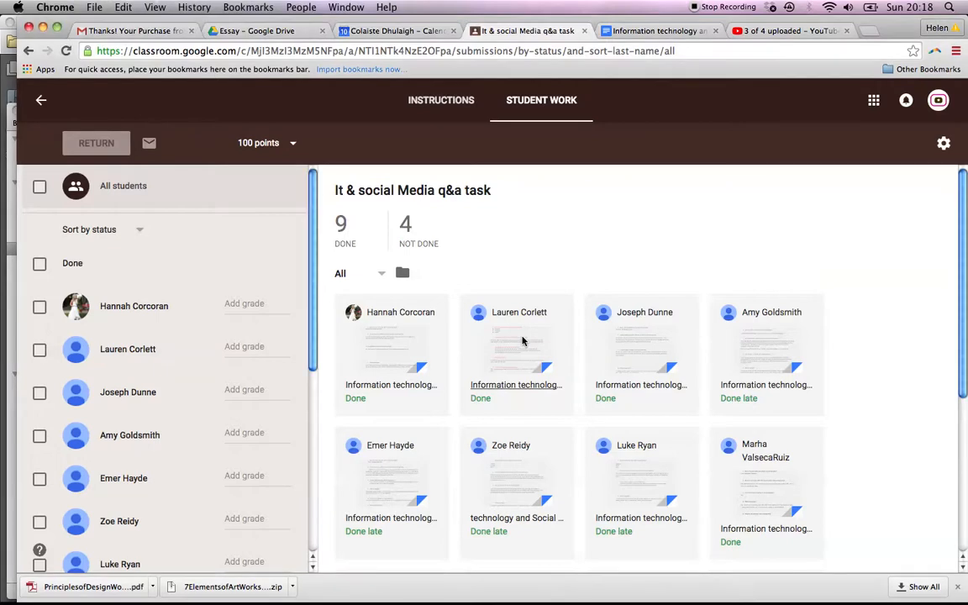
click(522, 341)
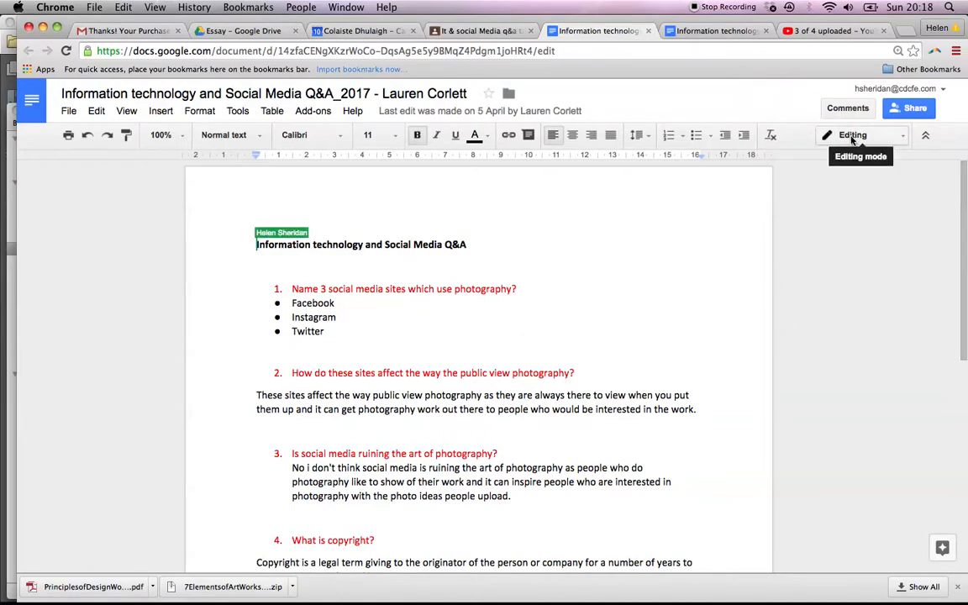
click(903, 139)
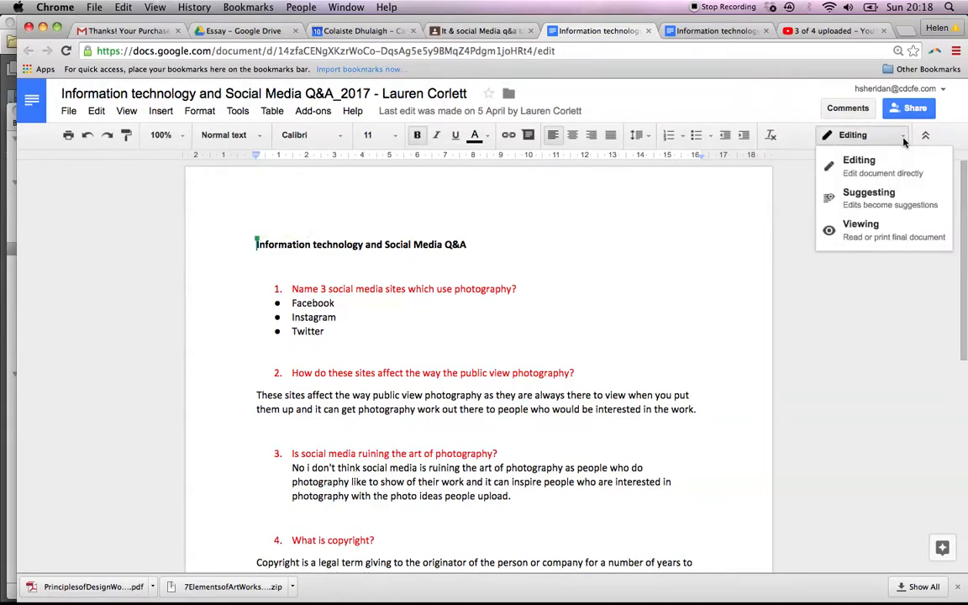
click(874, 195)
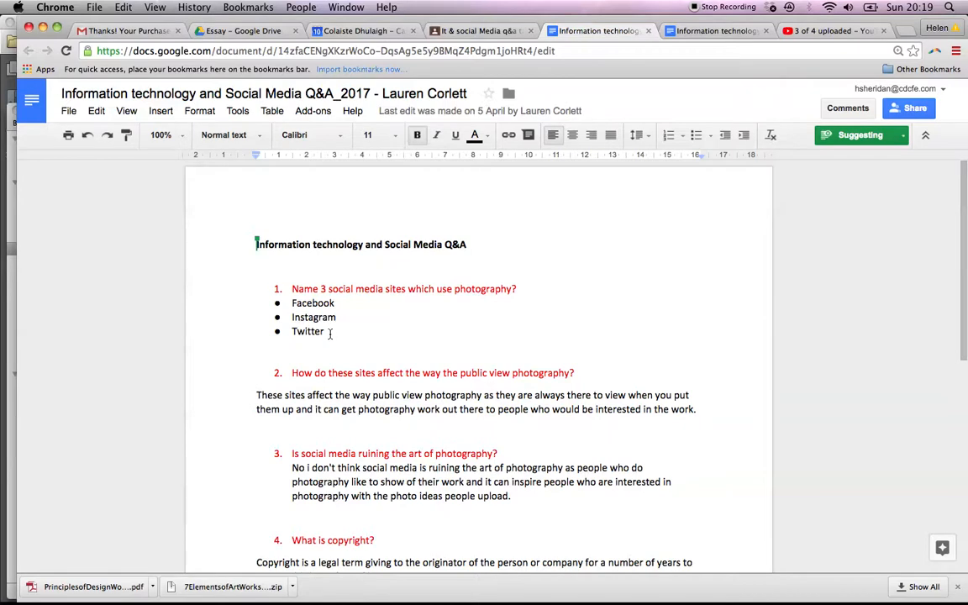
- Comment on question 1, "Name 3 social media sites which use photography?", with "Well done", the student's first name and "great answers"
drag(515, 289, 289, 292)
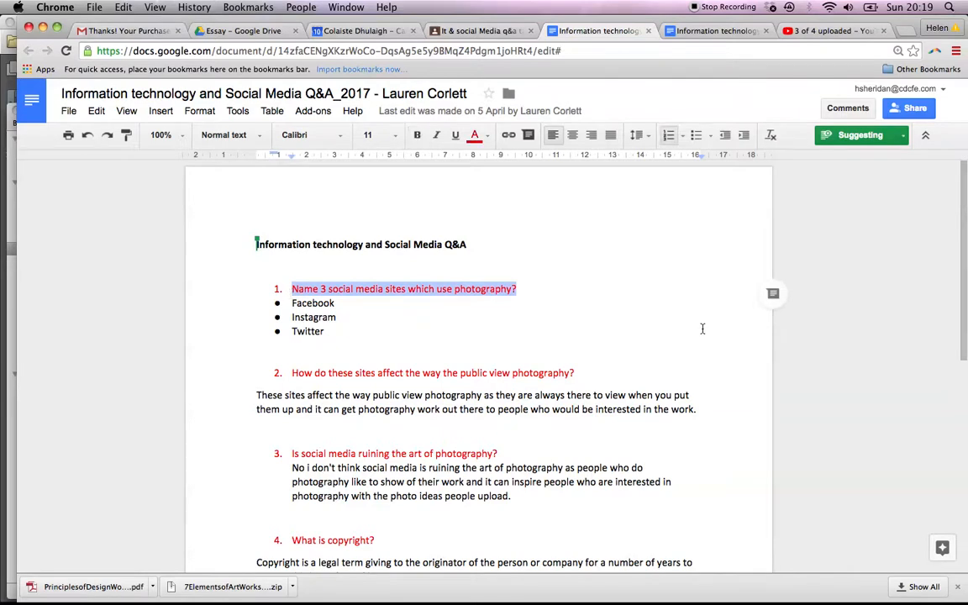
click(772, 297)
text(Well)
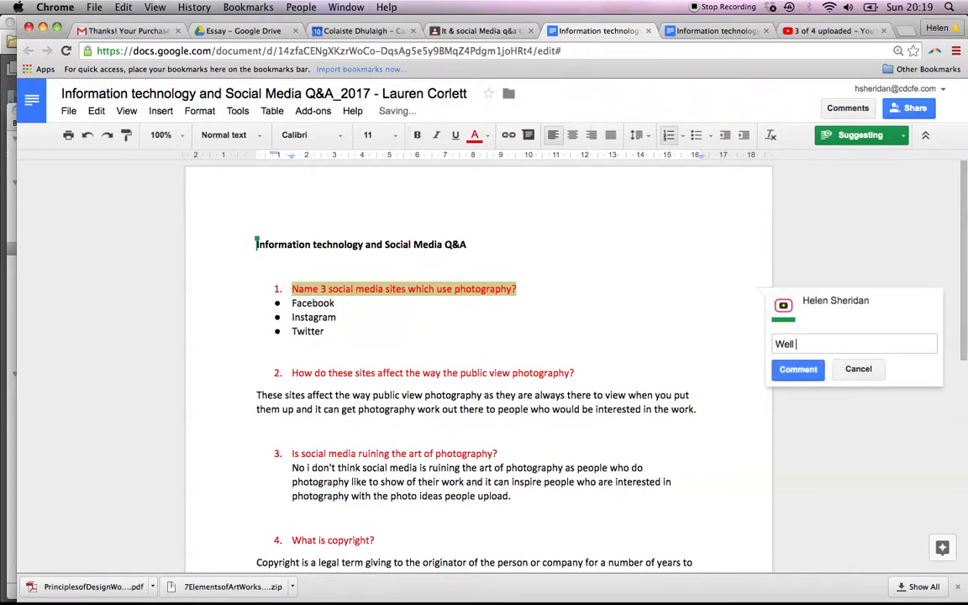
text( done Lauren)
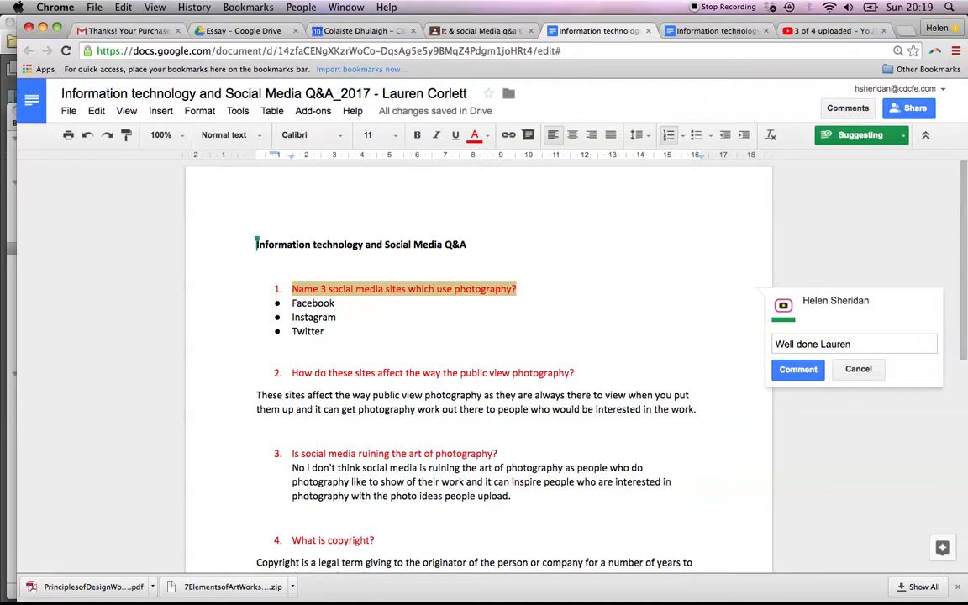
text( great answers)
click(798, 369)
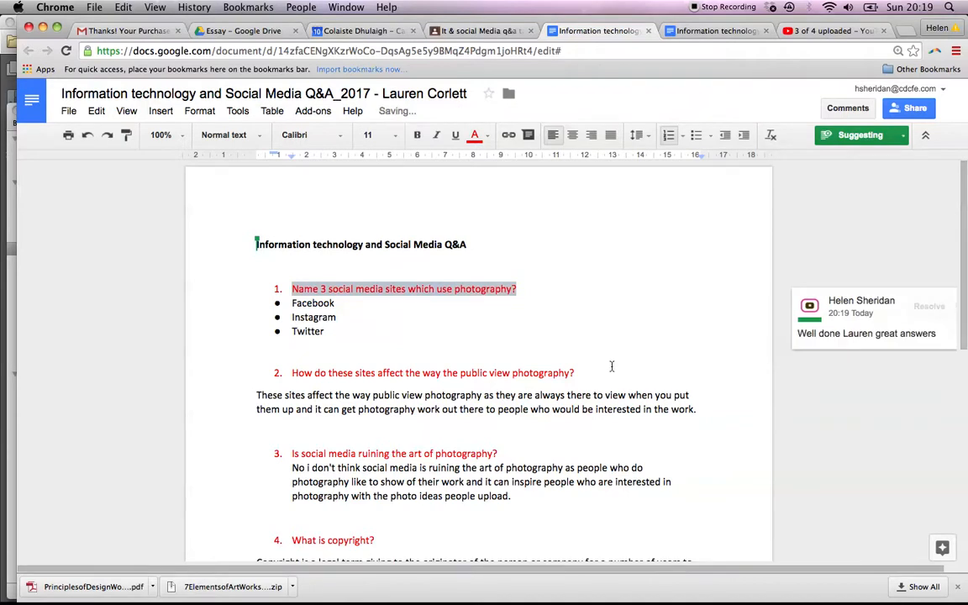
click(627, 345)
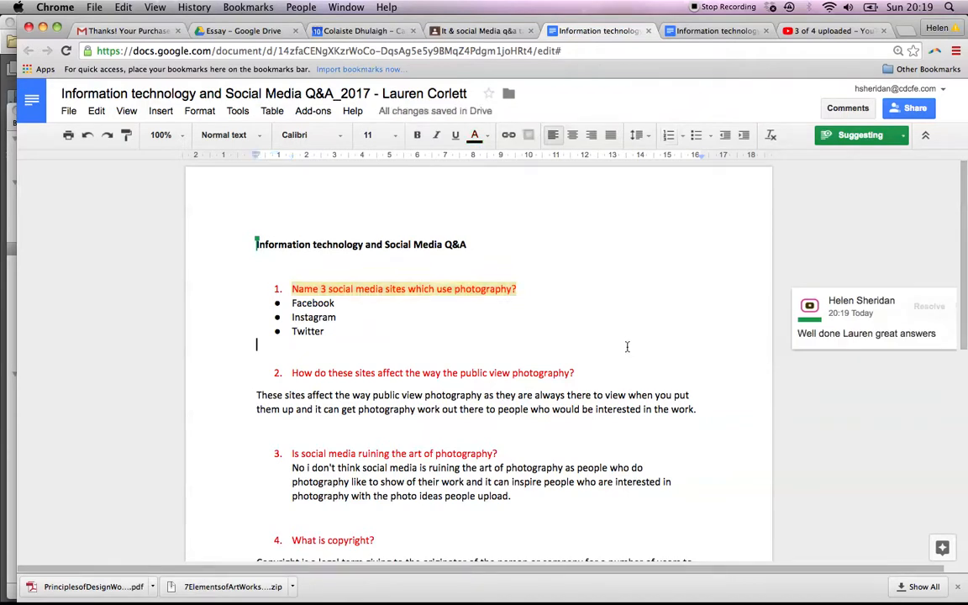
- Comment on the whole question 2 heading with "You could have added a bit more information here"
click(698, 412)
drag(696, 411, 693, 413)
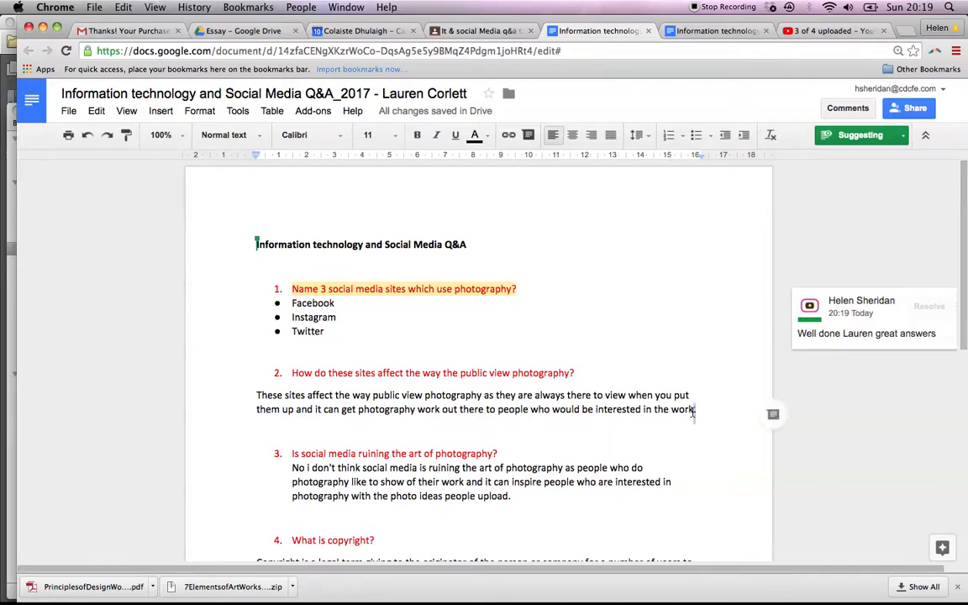
triple_click(586, 375)
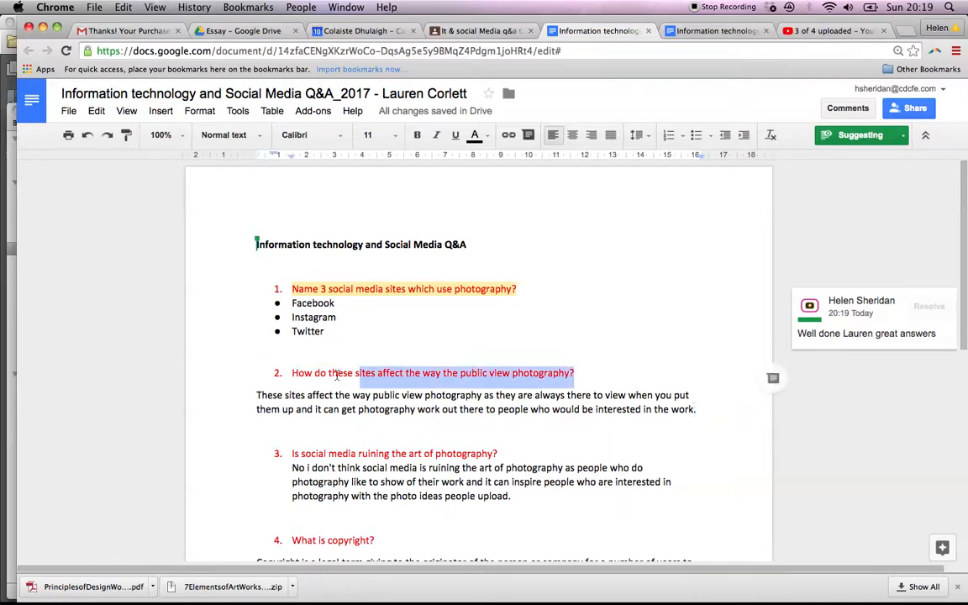
click(772, 378)
text(You )
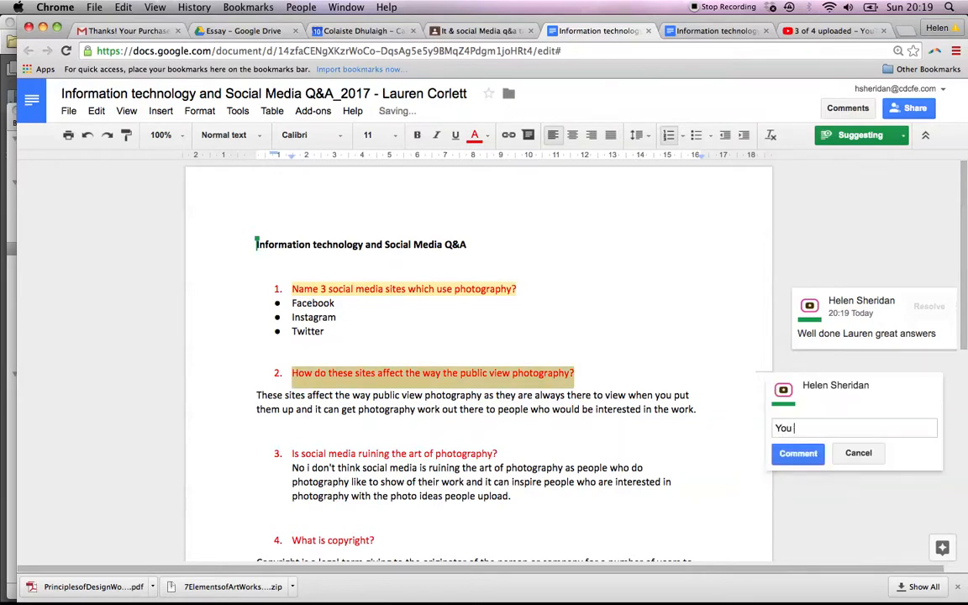
text(could have added a bit more information here)
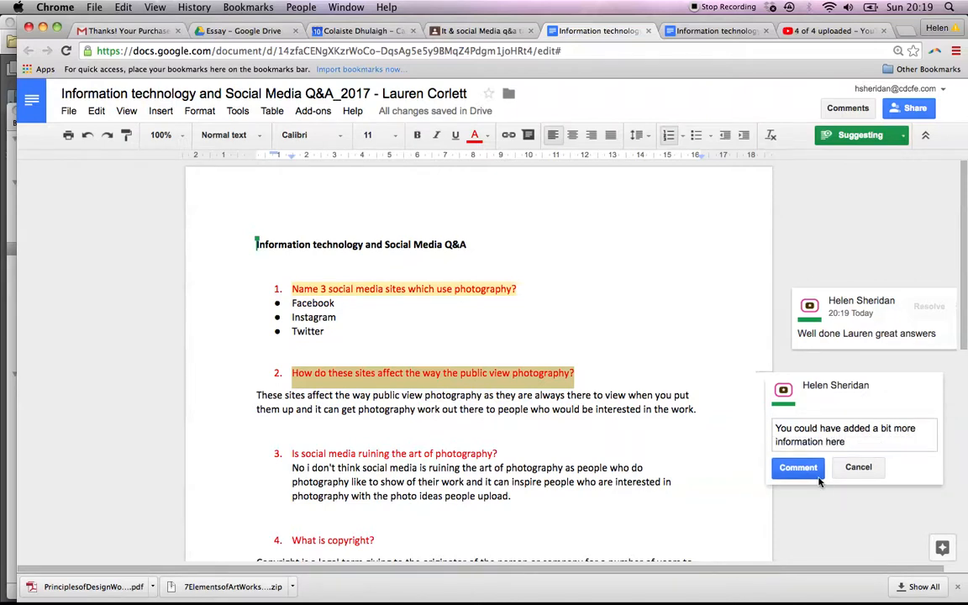
click(795, 467)
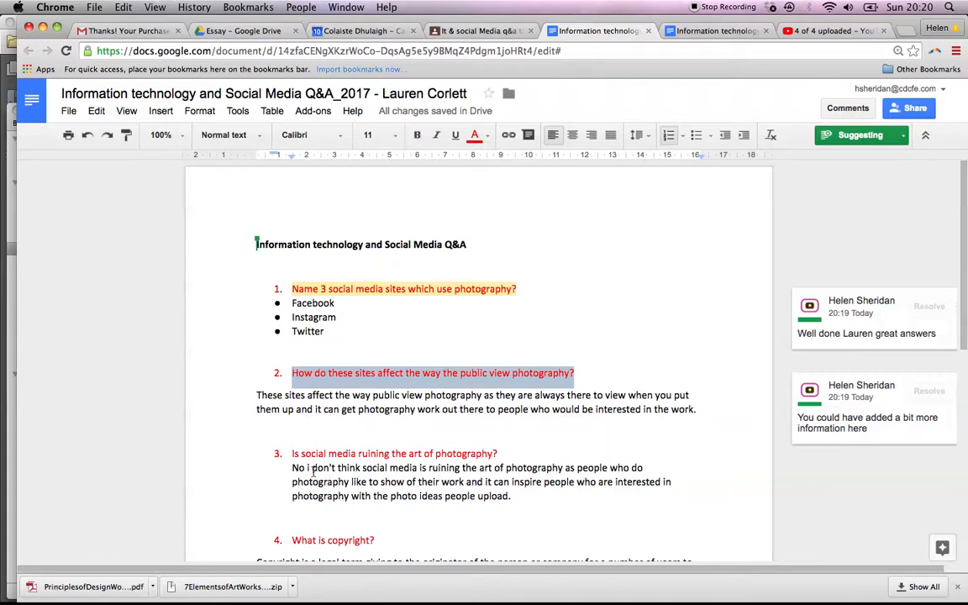
- Suggest replacing the lowercase "i" with "I" in the question 3 answer and accept the suggestion
click(308, 469)
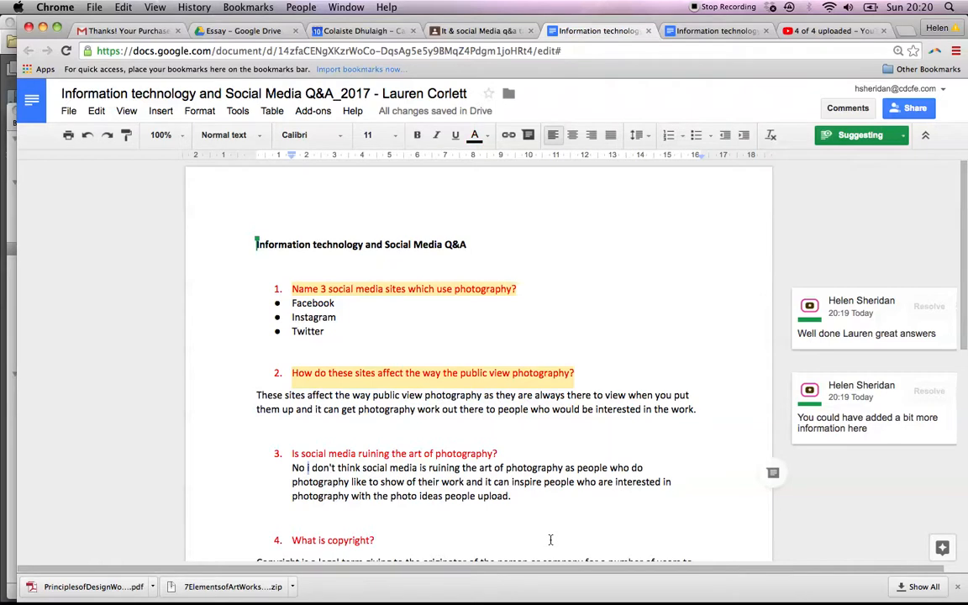
text(i)
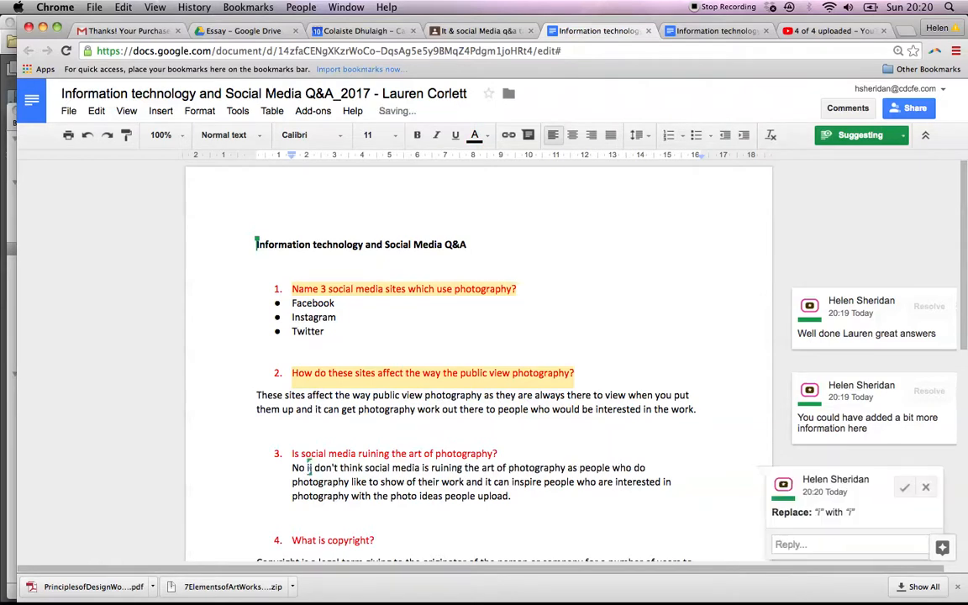
key(BackSpace)
text(I)
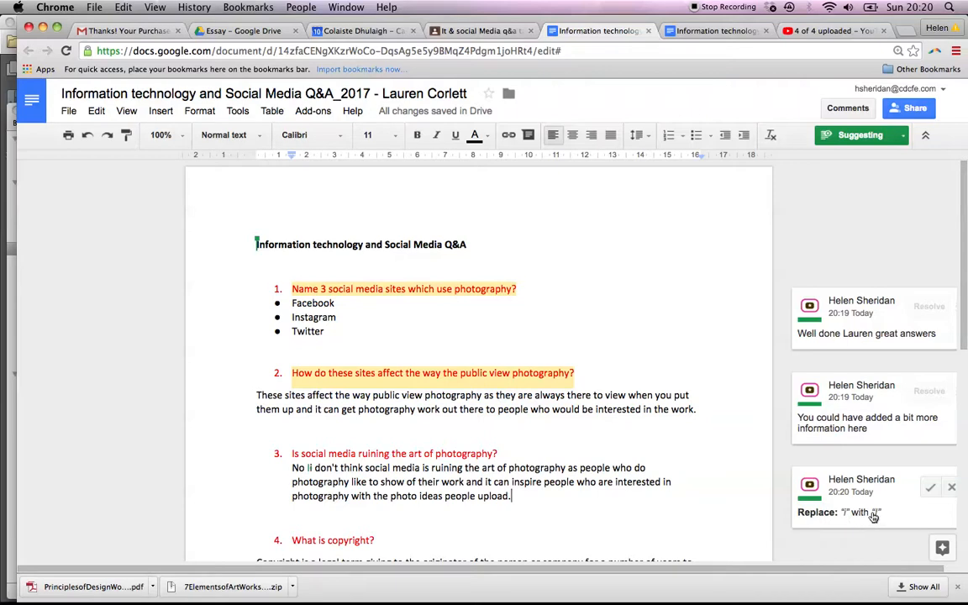
click(929, 489)
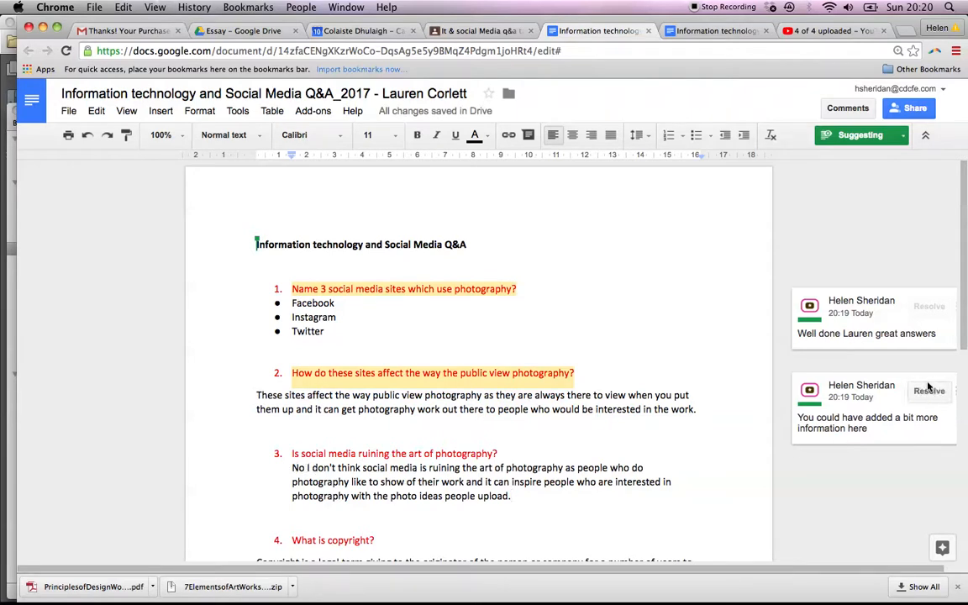
- Draft the reply "I don't agree" on the question 2 comment and clear the text without posting it
click(897, 407)
click(816, 456)
text(I don't agree)
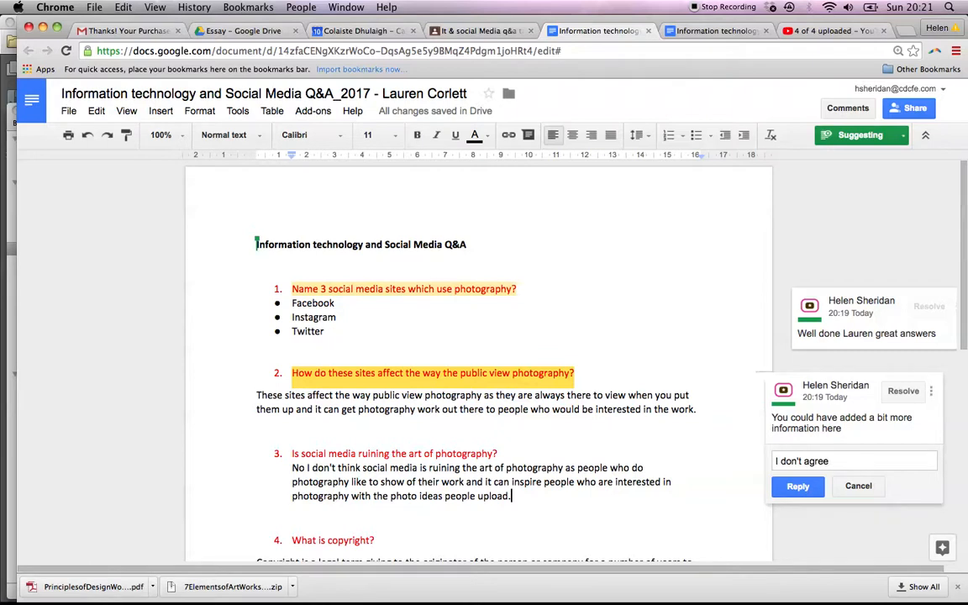
key(BackSpace)
key(BackSpace)
key(BackSpace)
key(BackSpace)
key(BackSpace)
key(BackSpace)
key(BackSpace)
key(BackSpace)
key(BackSpace)
key(BackSpace)
key(BackSpace)
key(BackSpace)
key(BackSpace)
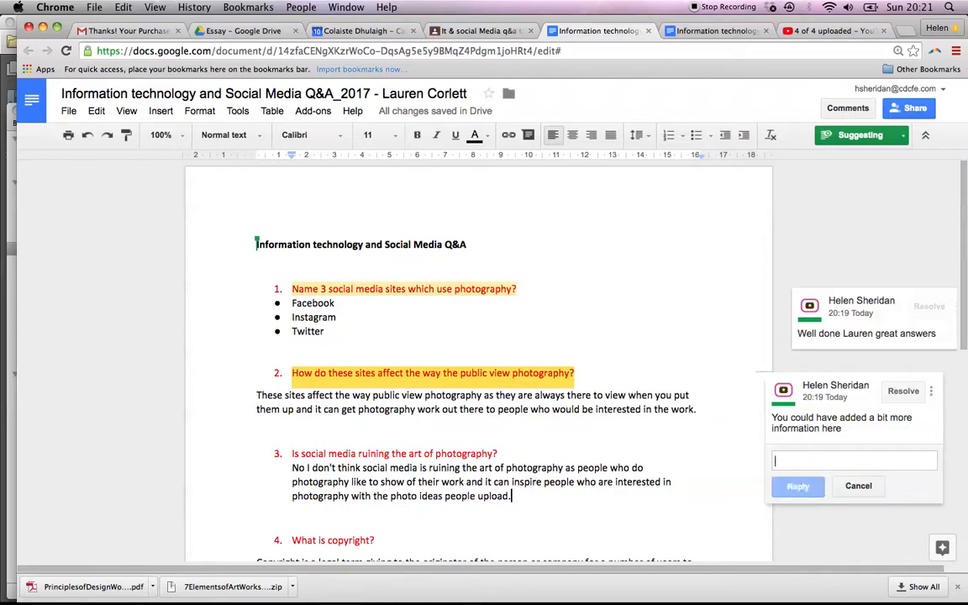
- Resolve the comment on question 2
click(844, 383)
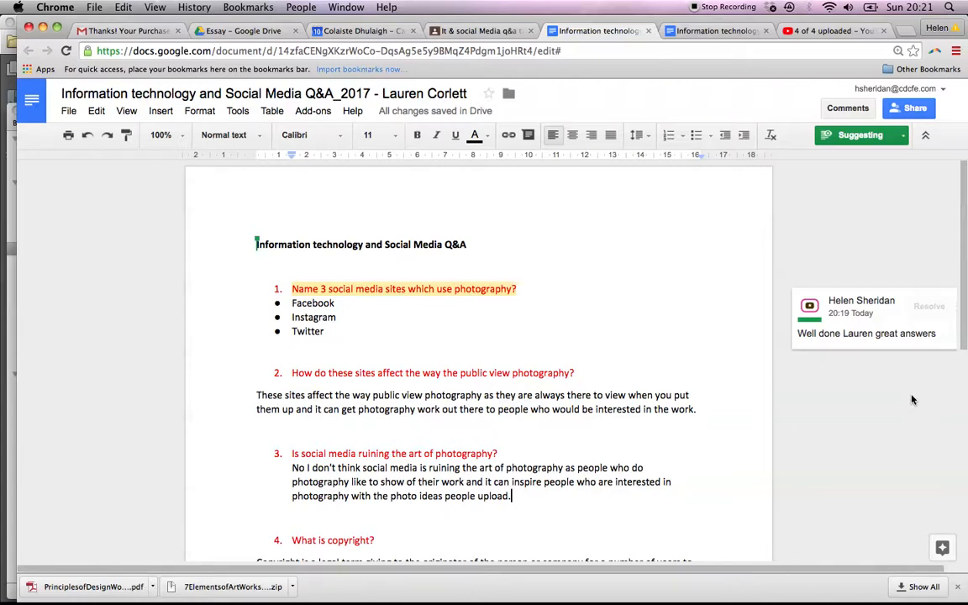
- Review the document's version history with its dated edits and return to the document
click(68, 112)
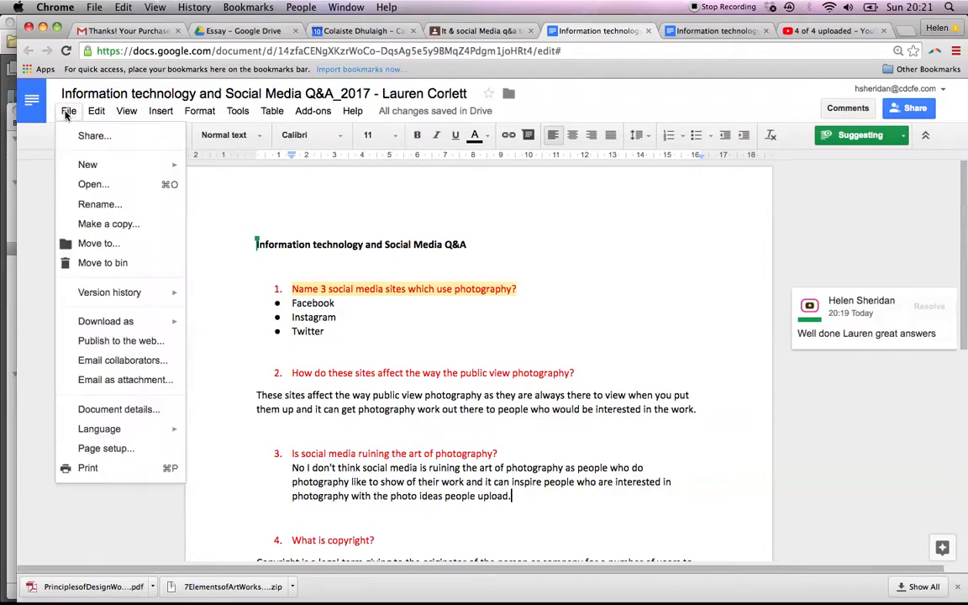
mouse_move(107, 302)
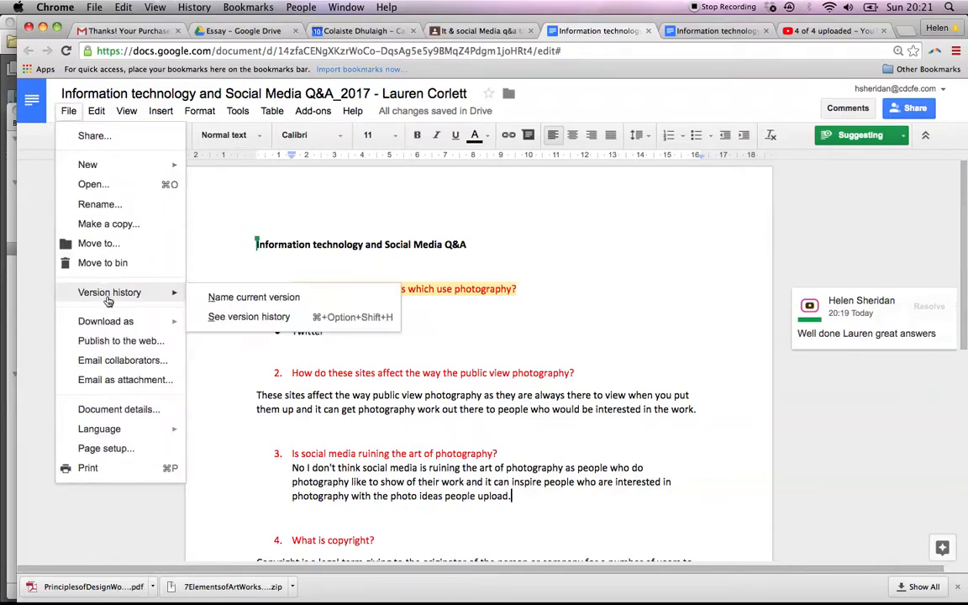
click(253, 318)
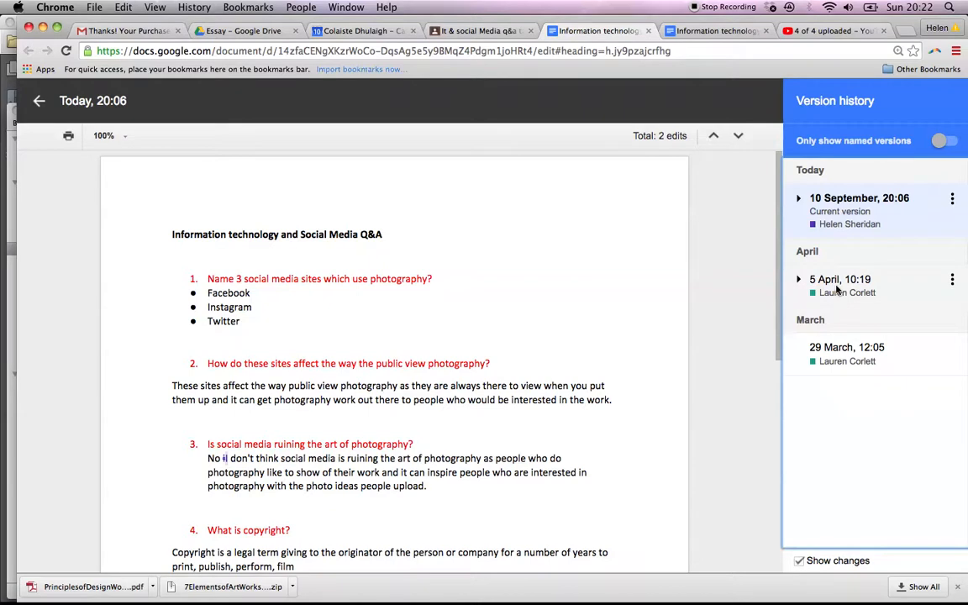
click(39, 103)
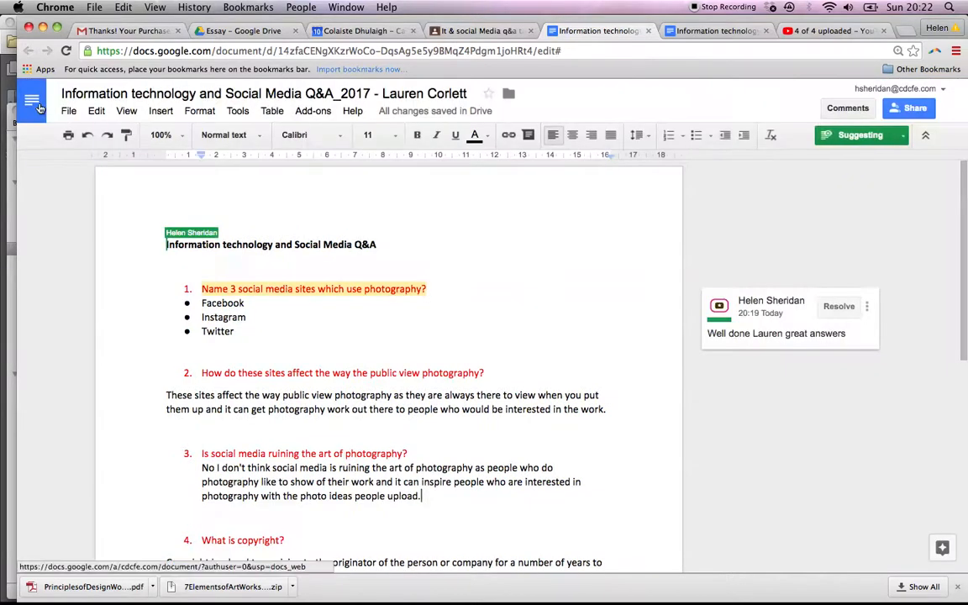